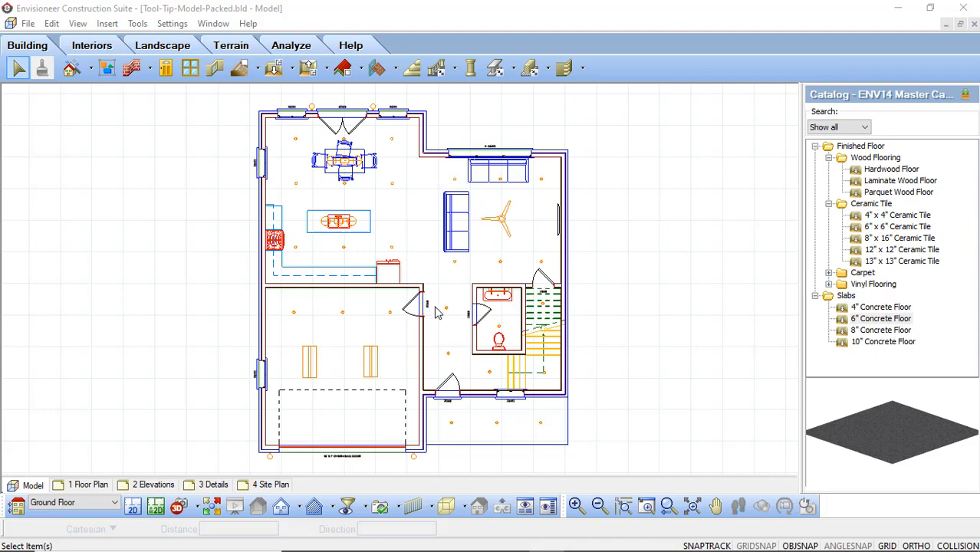
Show the ground floor in the rendered 2D view and give the hardwood floor's 2D Surface a red (255, 0, 0) solid fill
{"action": "left_click", "coordinate": [156, 507]}
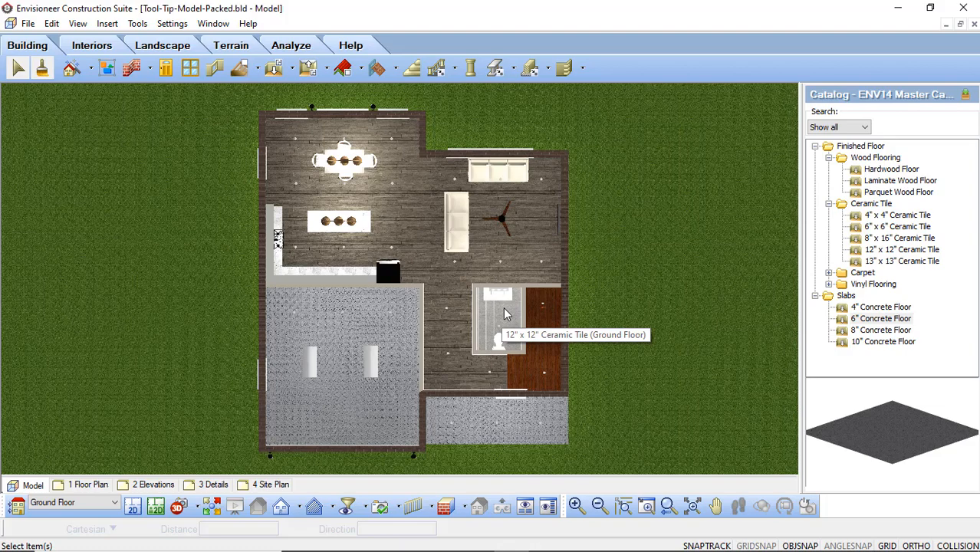
{"action": "left_click", "coordinate": [413, 225]}
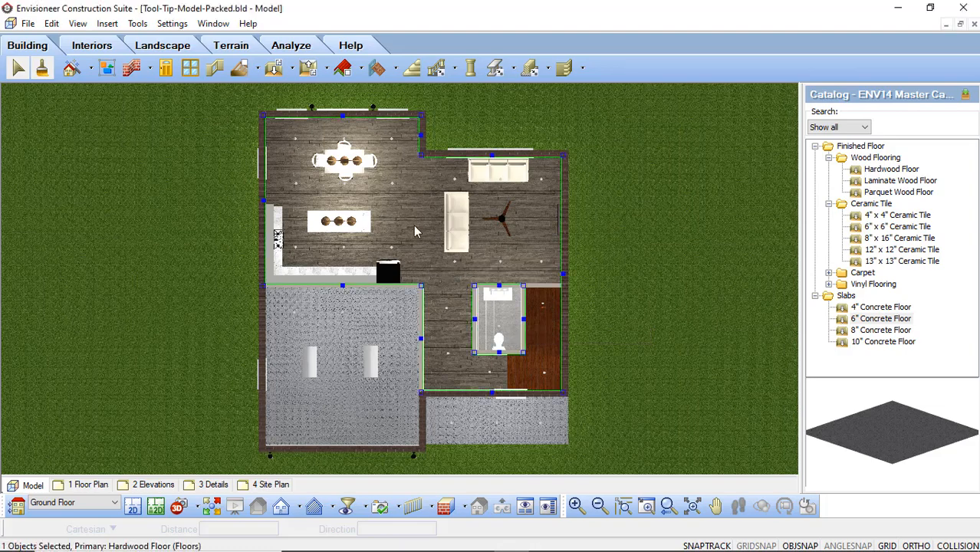
{"action": "right_click", "coordinate": [413, 230]}
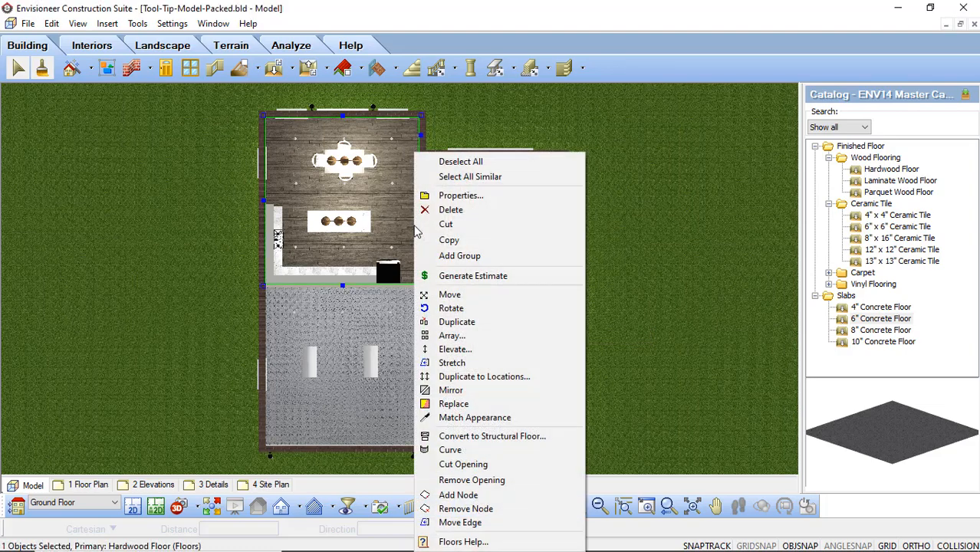
{"action": "left_click", "coordinate": [463, 197]}
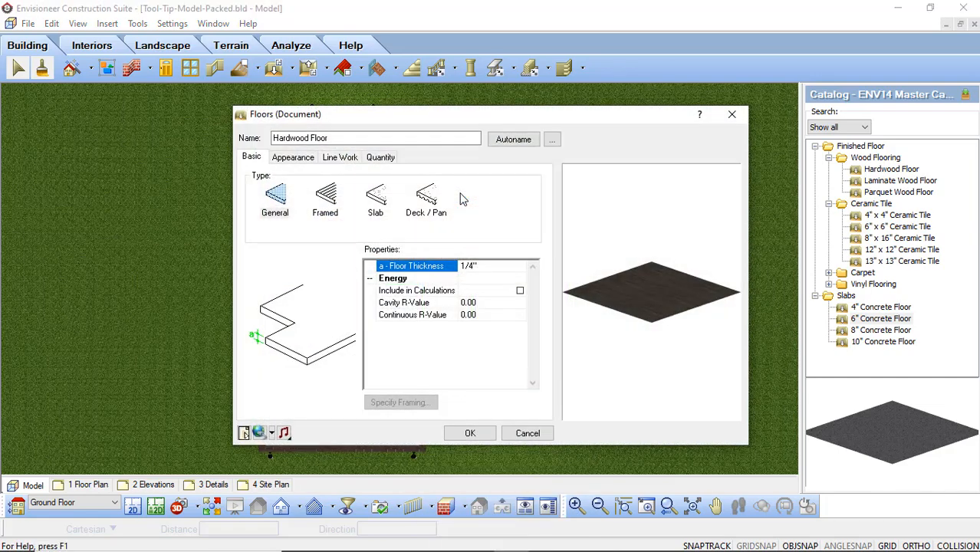
{"action": "left_click", "coordinate": [332, 163]}
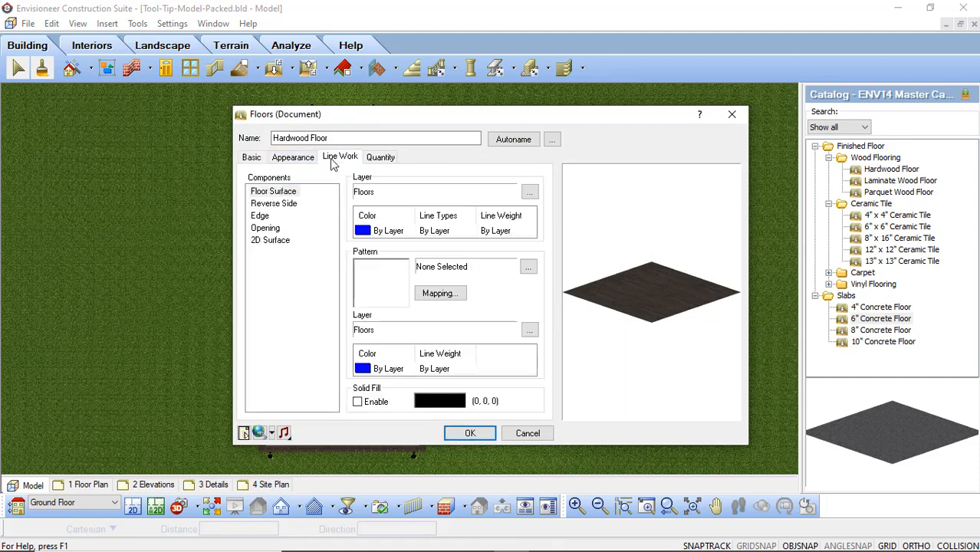
{"action": "left_click", "coordinate": [274, 242]}
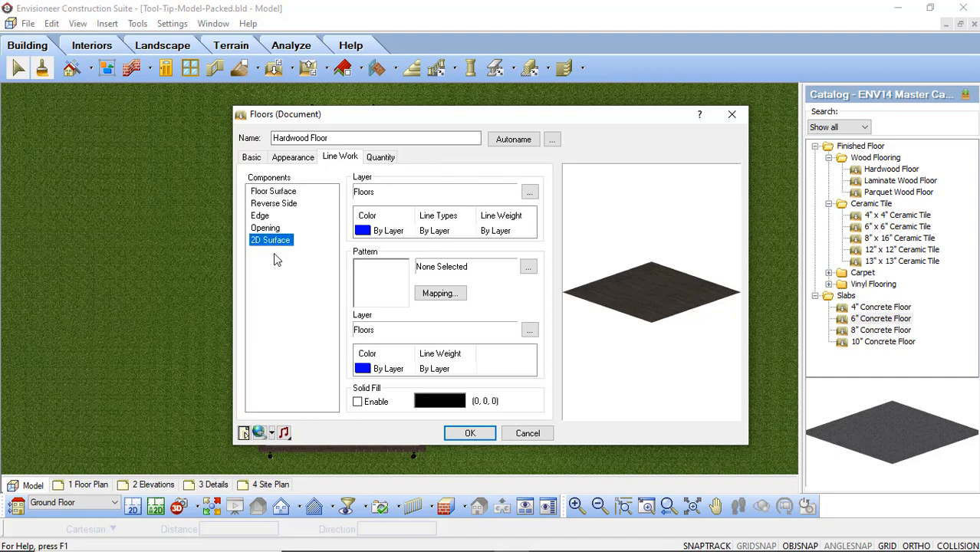
{"action": "left_click", "coordinate": [358, 403]}
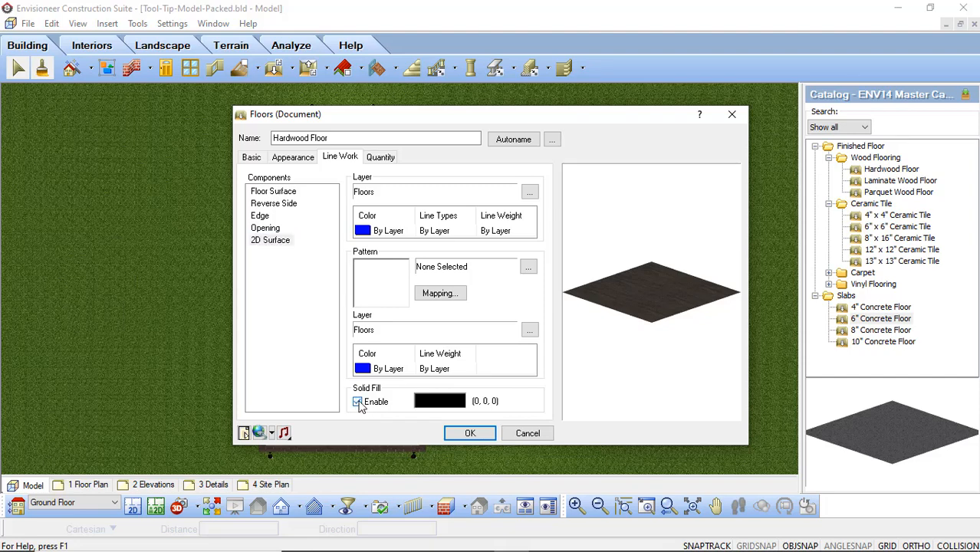
{"action": "left_click", "coordinate": [439, 402]}
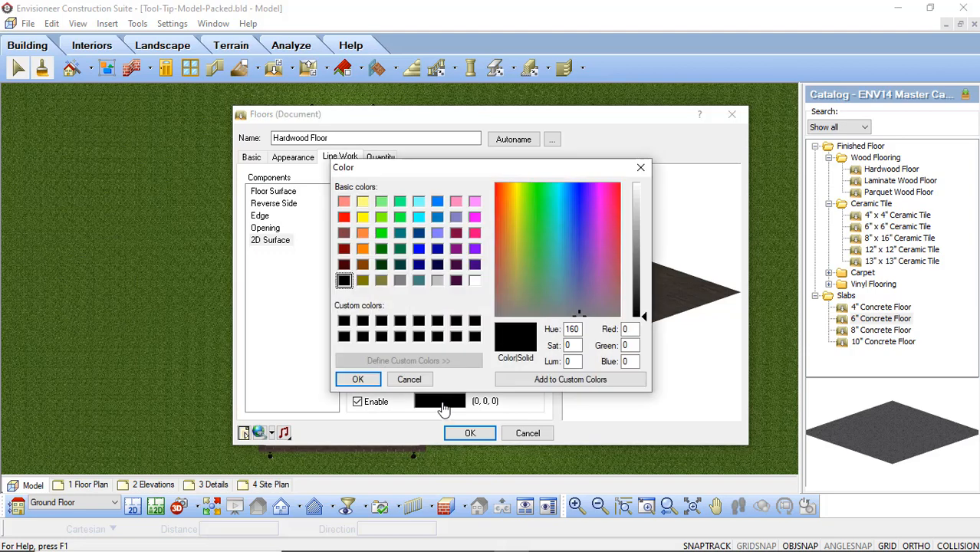
{"action": "left_click", "coordinate": [345, 217]}
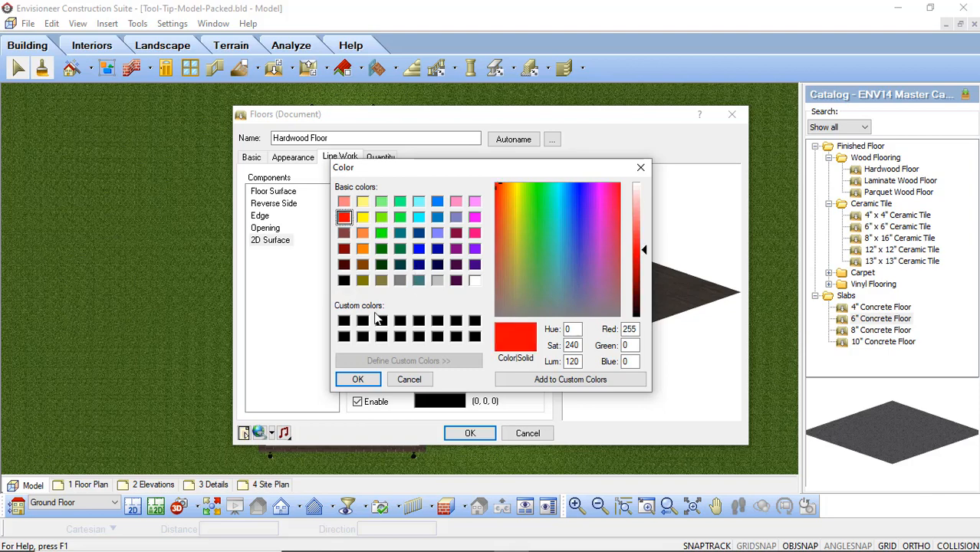
{"action": "left_click", "coordinate": [358, 379]}
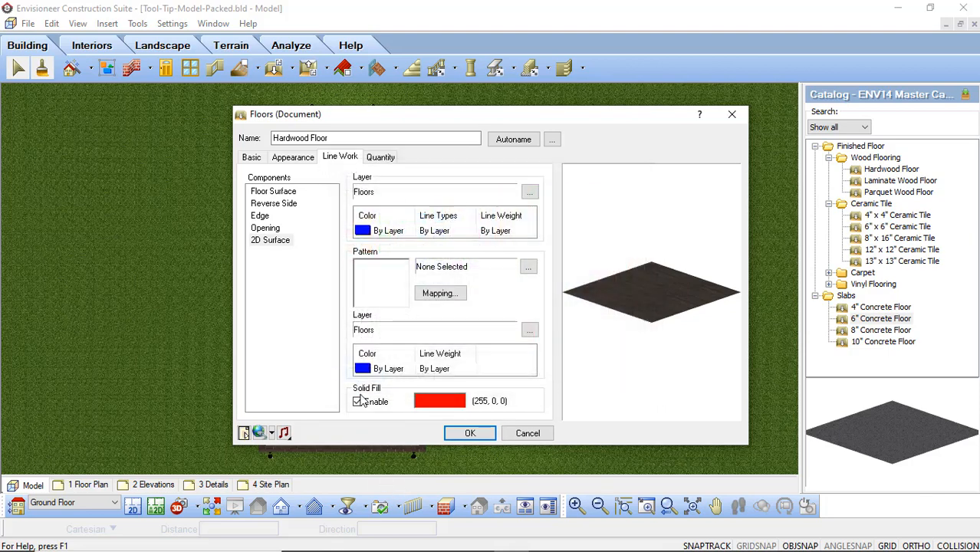
{"action": "left_click", "coordinate": [467, 432]}
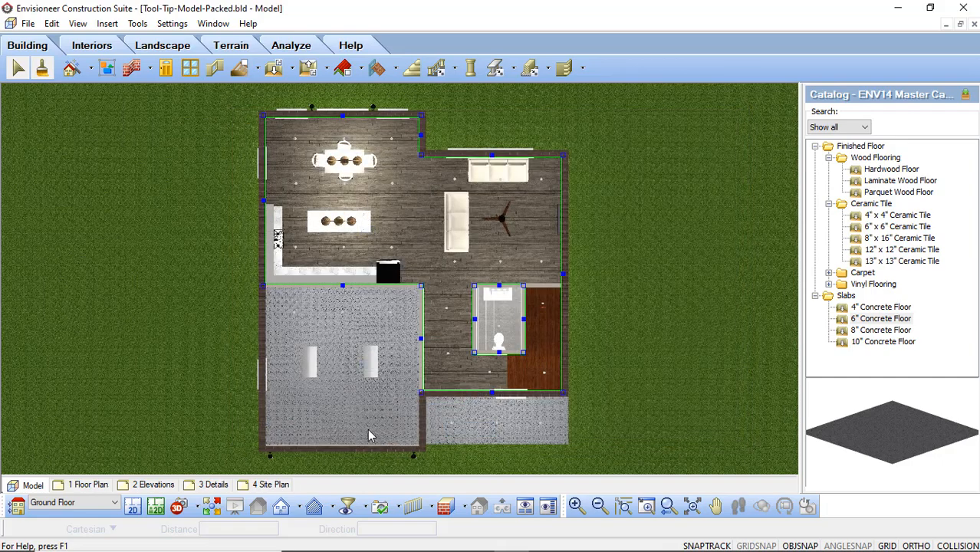
Enable a dark blue (0, 0, 128) solid fill for the 2D Surface of the bathroom's 12" x 12" ceramic tile floor
{"action": "left_click", "coordinate": [508, 325]}
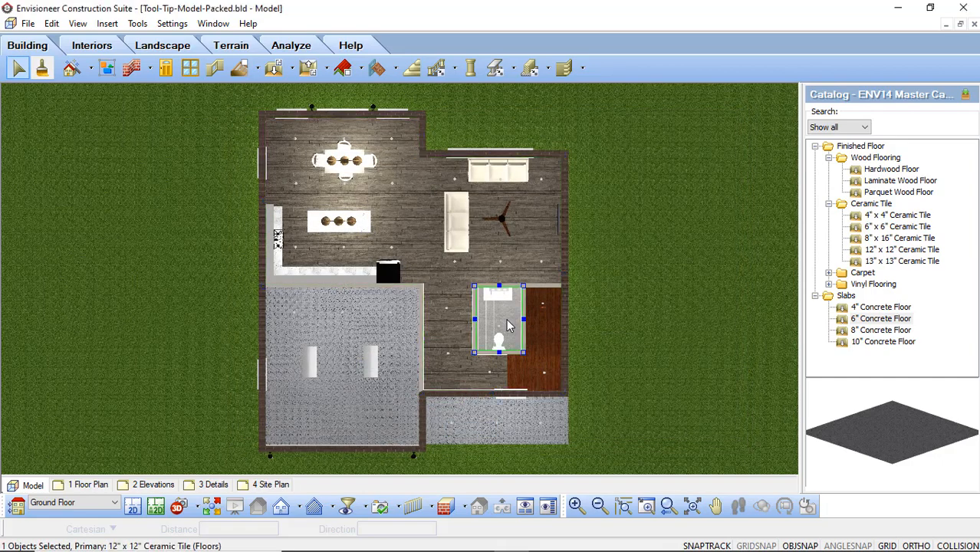
{"action": "right_click", "coordinate": [507, 326]}
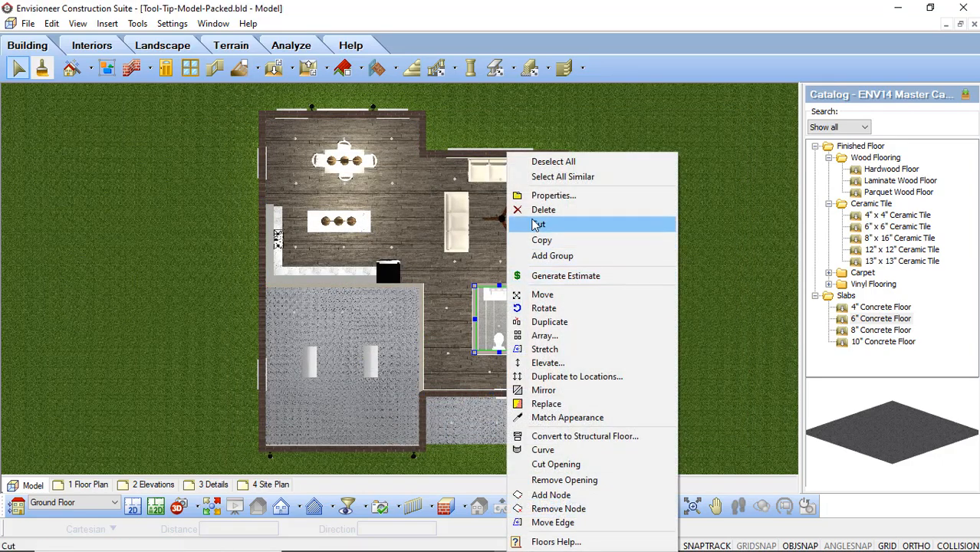
{"action": "left_click", "coordinate": [549, 196]}
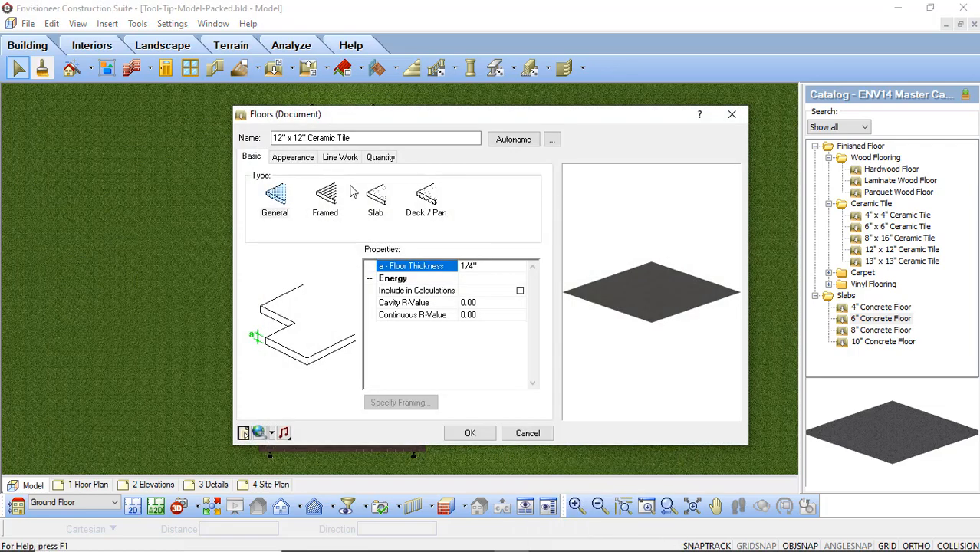
{"action": "left_click", "coordinate": [329, 159]}
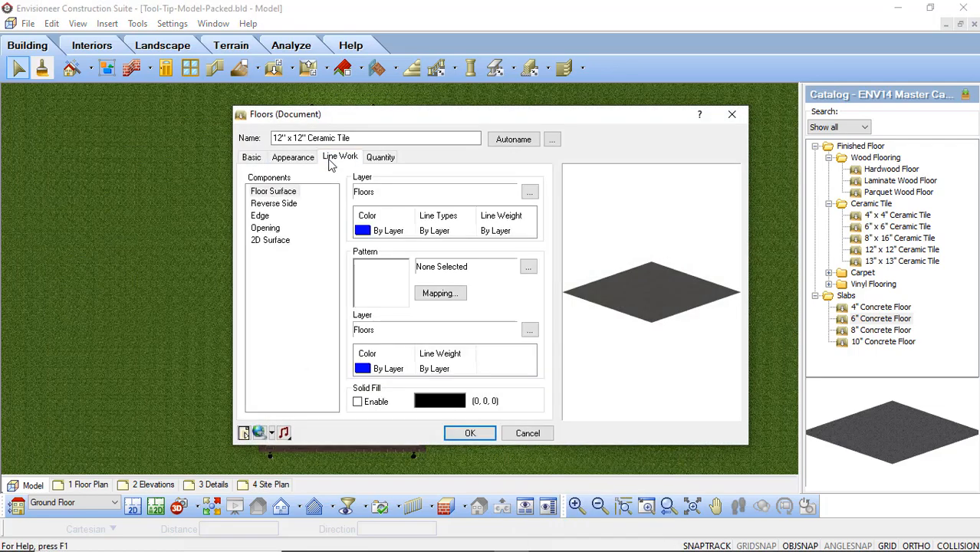
{"action": "left_click", "coordinate": [275, 241]}
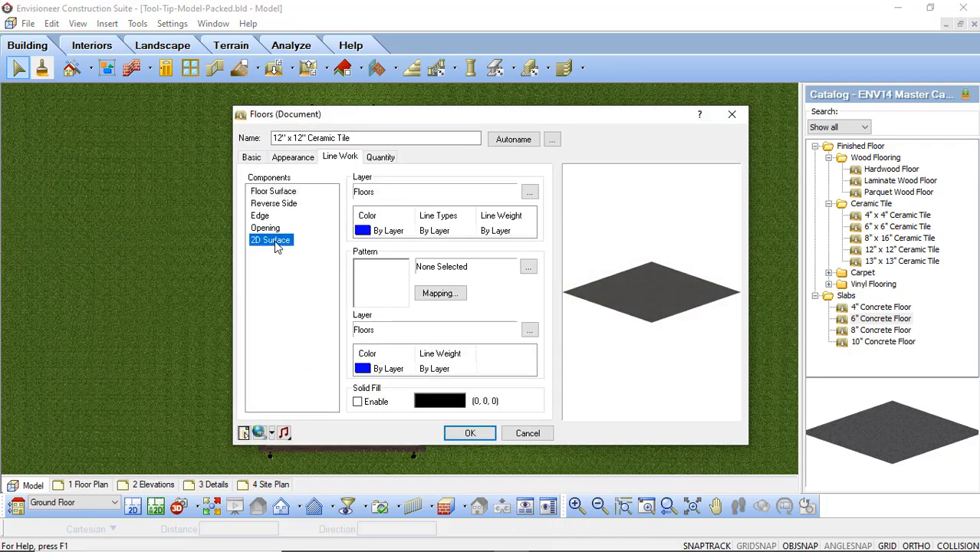
{"action": "left_click", "coordinate": [359, 403]}
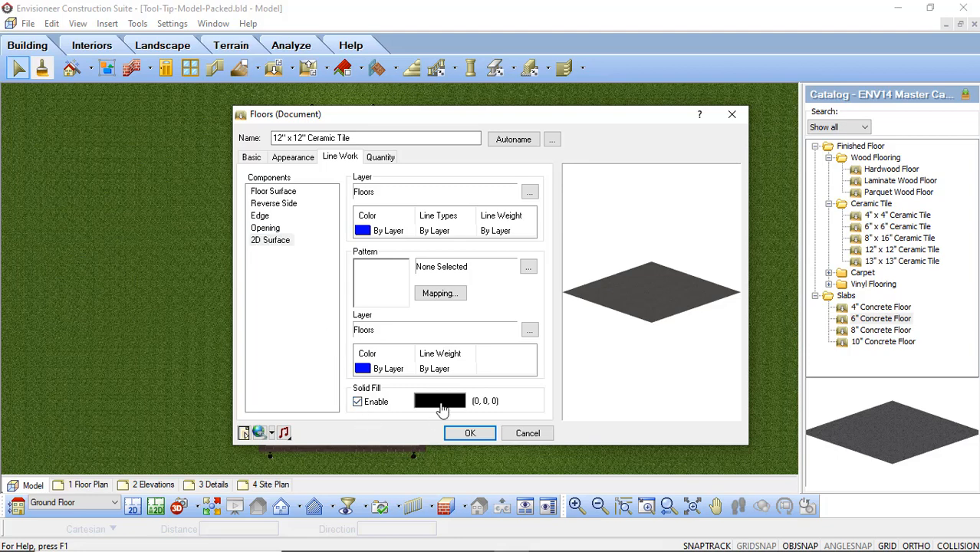
{"action": "left_click", "coordinate": [441, 410]}
{"action": "left_click", "coordinate": [419, 264]}
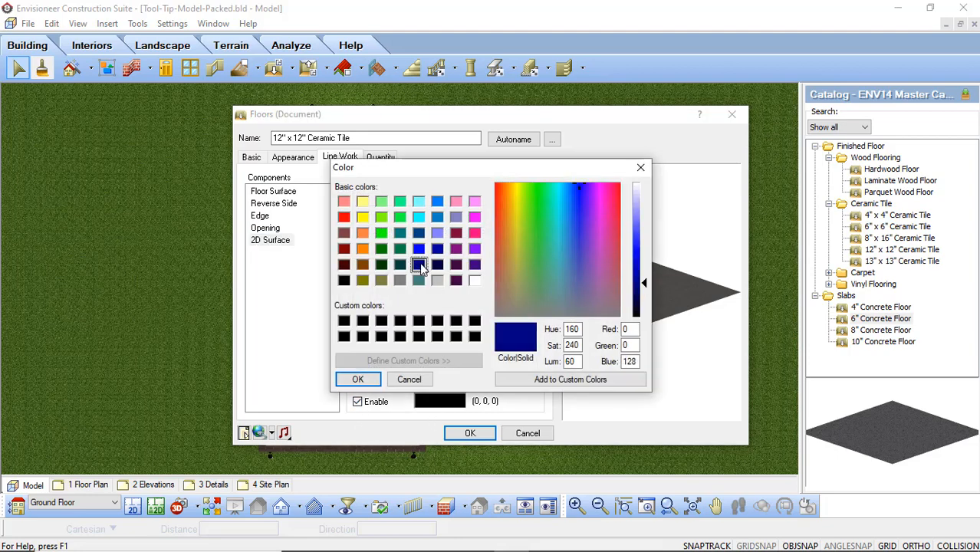
{"action": "left_click", "coordinate": [358, 380]}
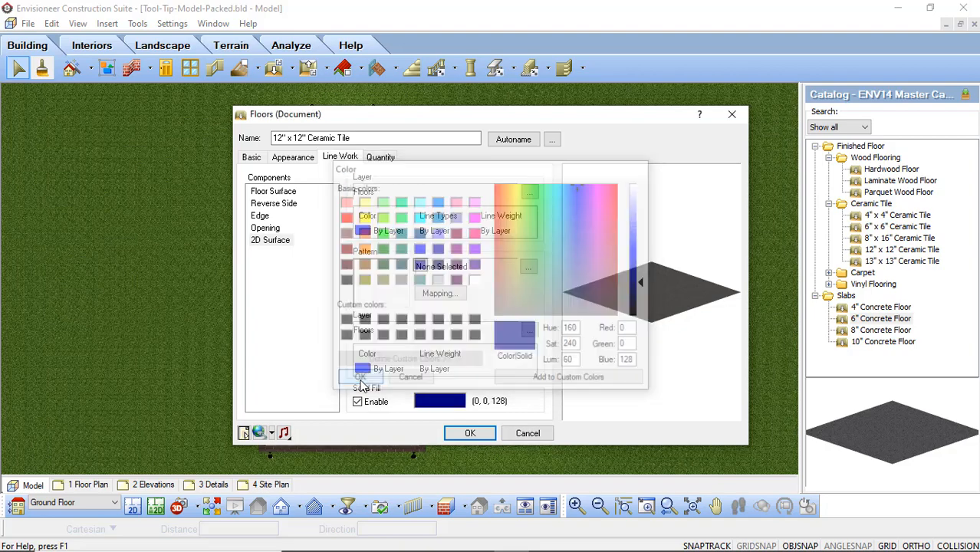
{"action": "left_click", "coordinate": [469, 433]}
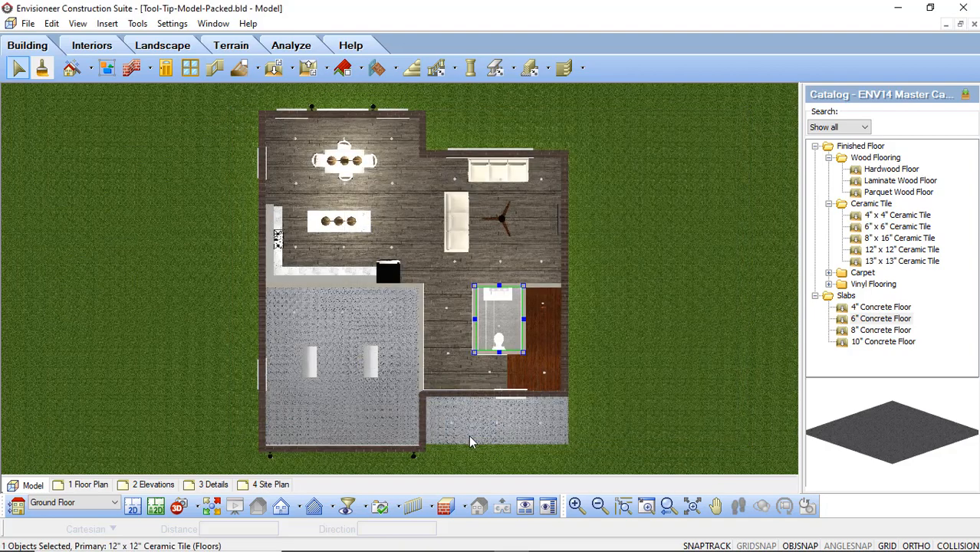
Enable a green (0, 128, 0) solid fill for the 2D Surface of the garage's 6" concrete floor
{"action": "left_click", "coordinate": [342, 352]}
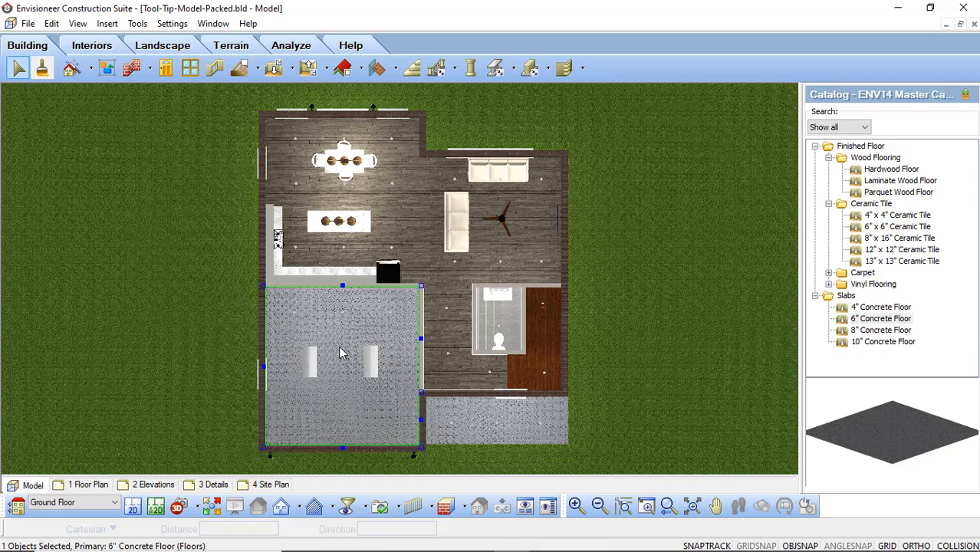
{"action": "right_click", "coordinate": [341, 367]}
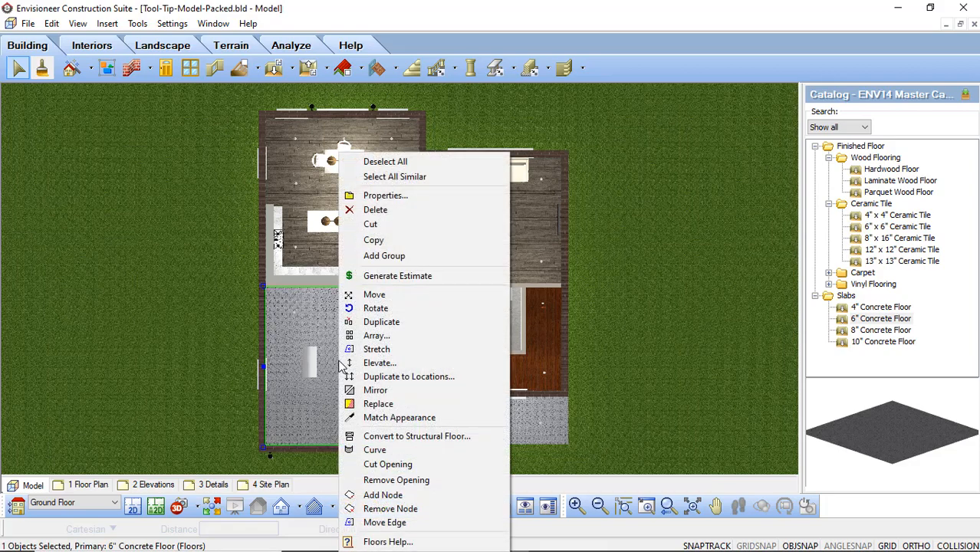
{"action": "left_click", "coordinate": [386, 196]}
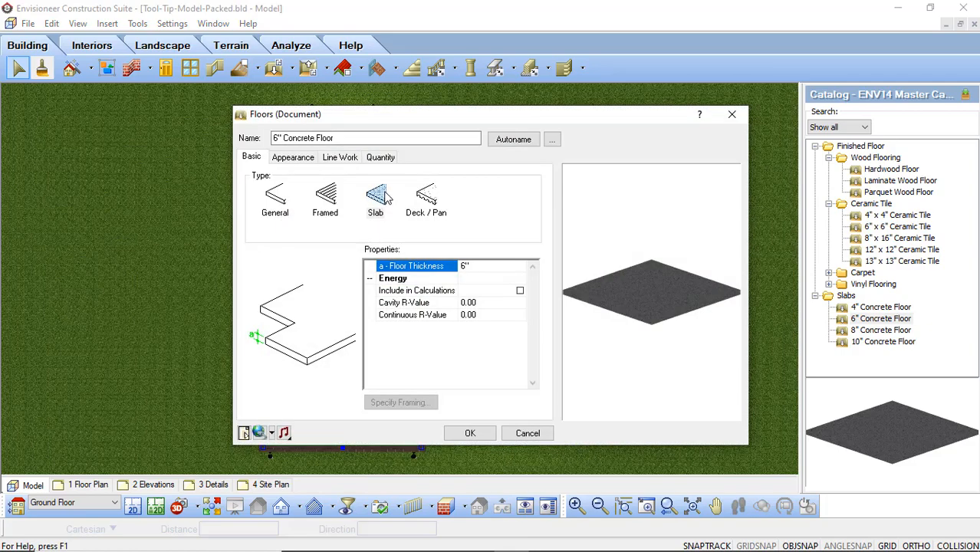
{"action": "left_click", "coordinate": [351, 158]}
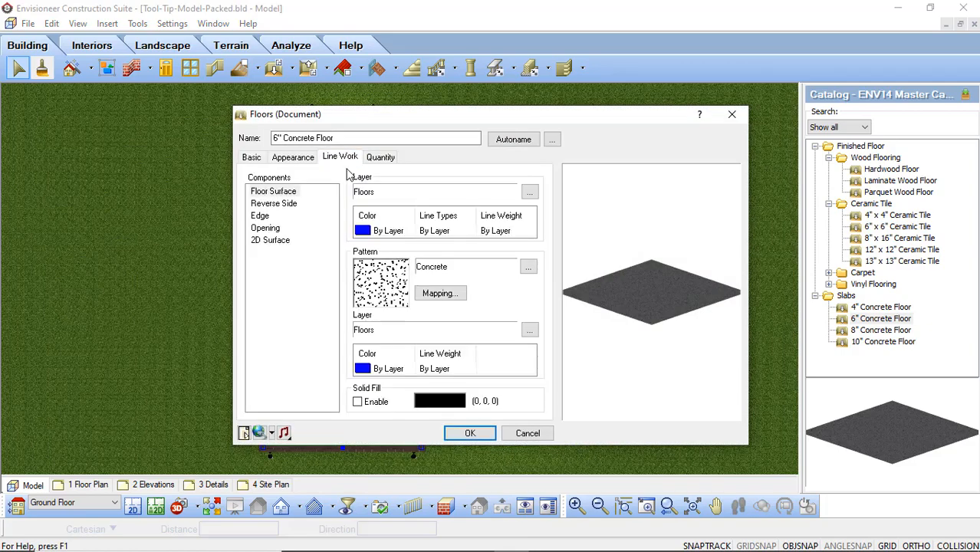
{"action": "left_click", "coordinate": [270, 240]}
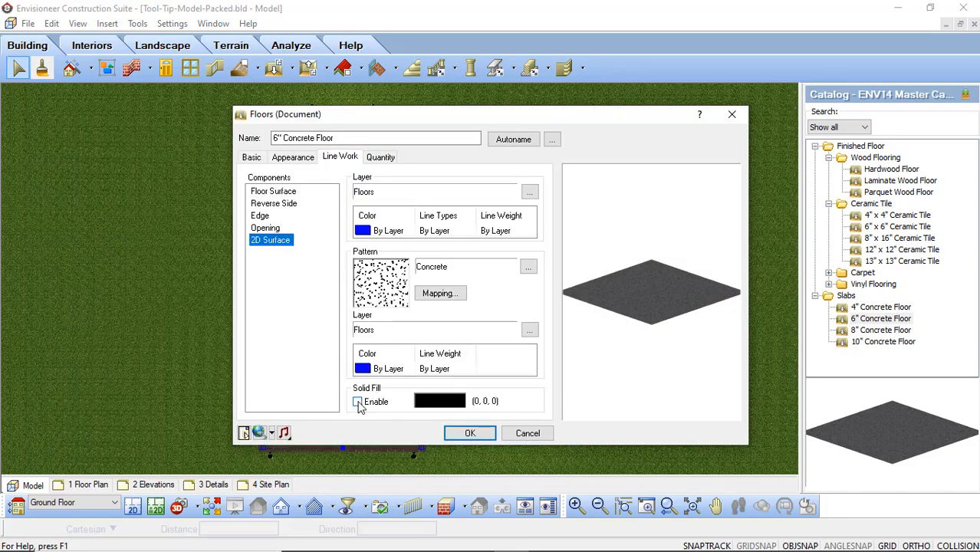
{"action": "left_click", "coordinate": [358, 402]}
{"action": "left_click", "coordinate": [437, 405]}
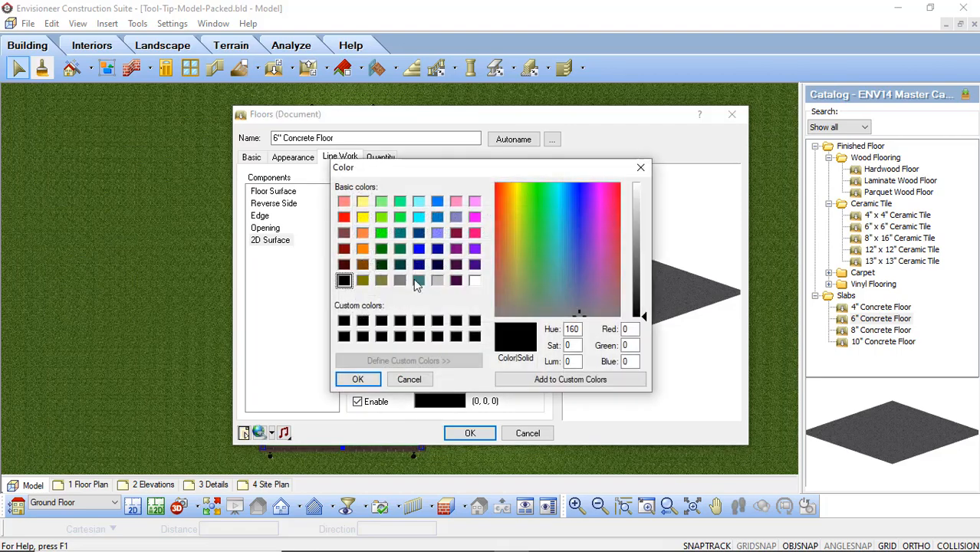
{"action": "left_click", "coordinate": [381, 250]}
{"action": "left_click", "coordinate": [363, 380]}
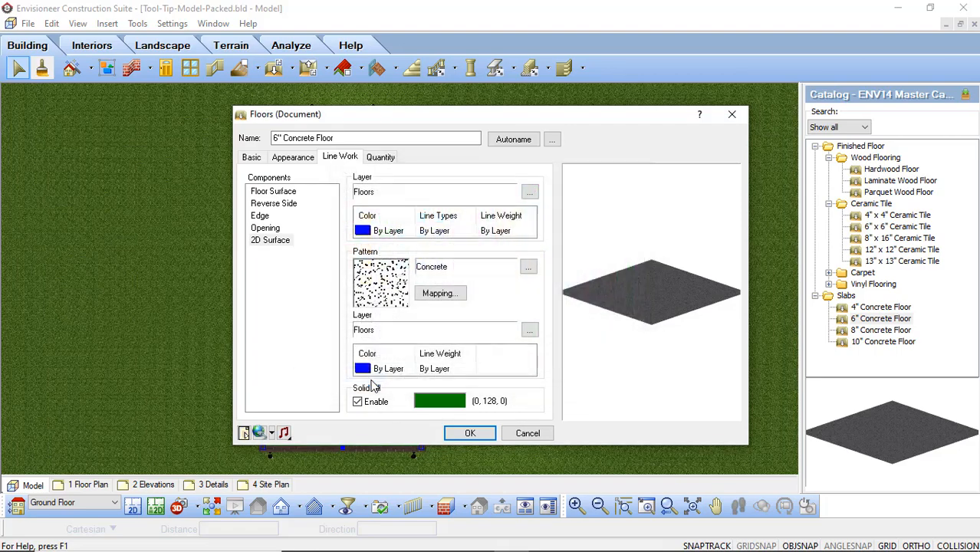
{"action": "left_click", "coordinate": [467, 433]}
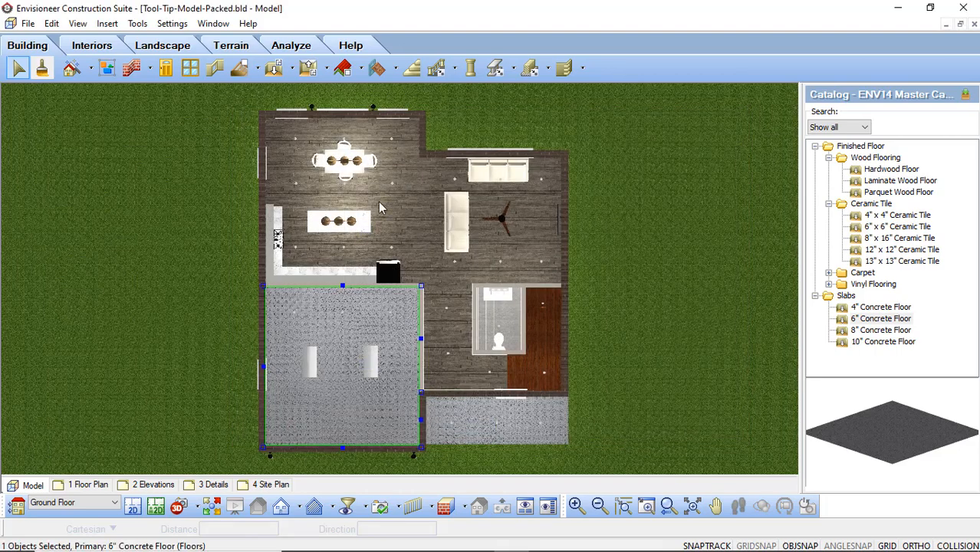
Enable solid filling in the document's Building Aids settings and open the 1 Floor Plan sheet
{"action": "left_click", "coordinate": [172, 26]}
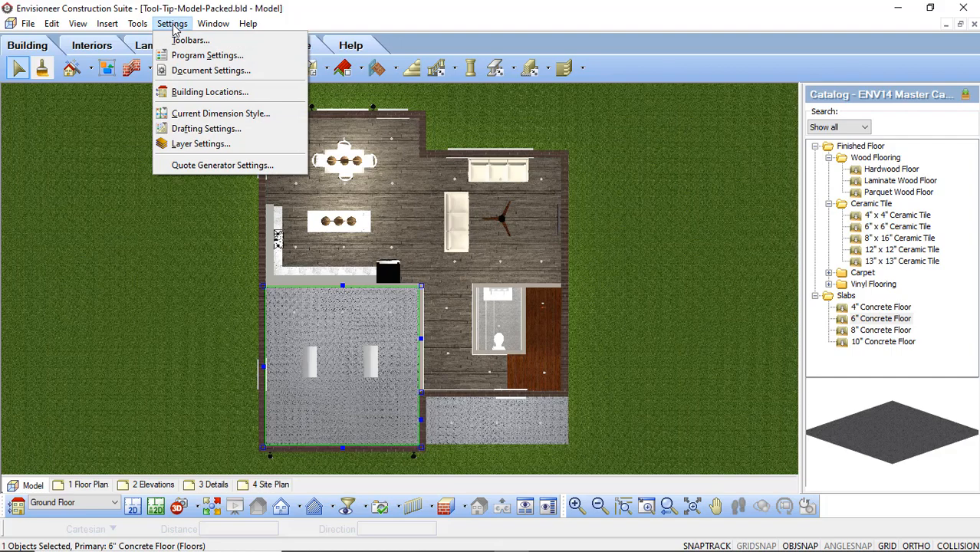
{"action": "left_click", "coordinate": [192, 70]}
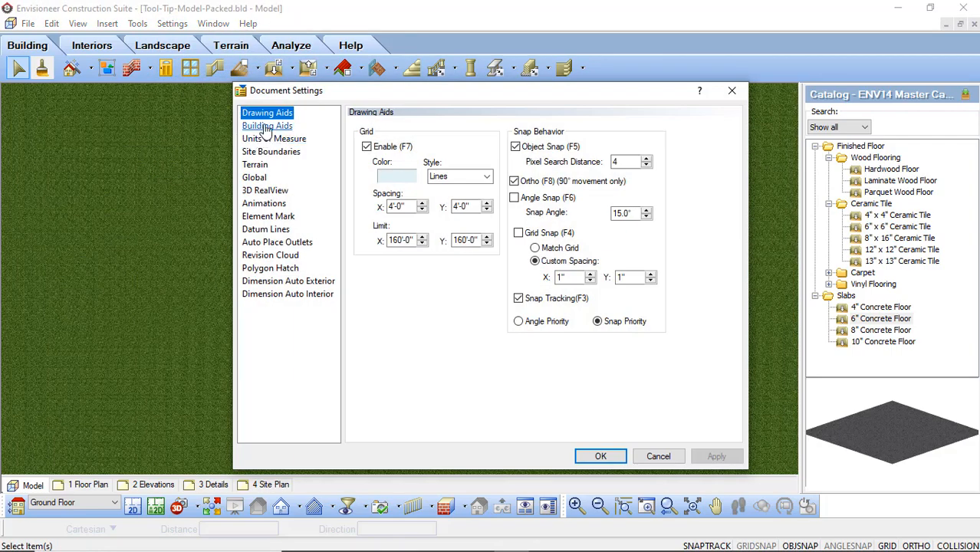
{"action": "left_click", "coordinate": [265, 127]}
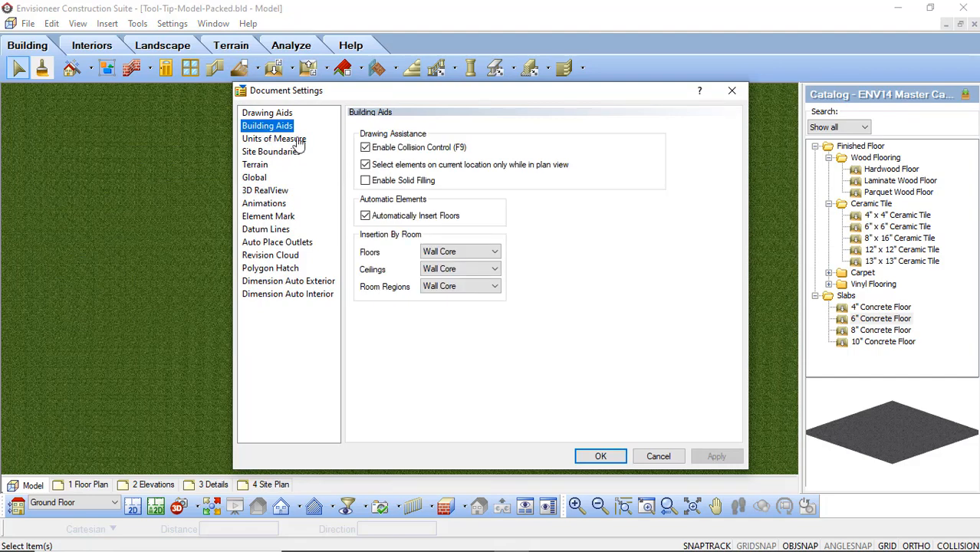
{"action": "left_click", "coordinate": [365, 181]}
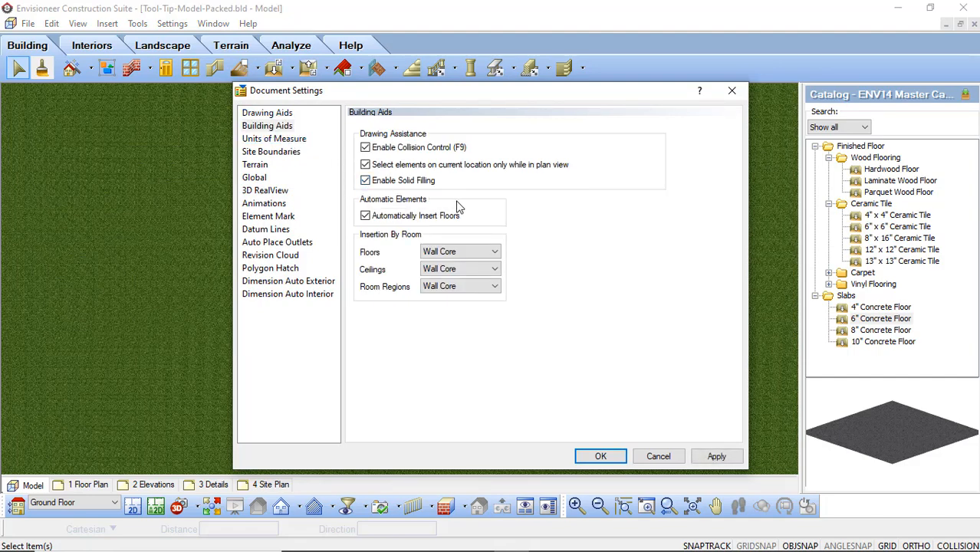
{"action": "left_click", "coordinate": [715, 455]}
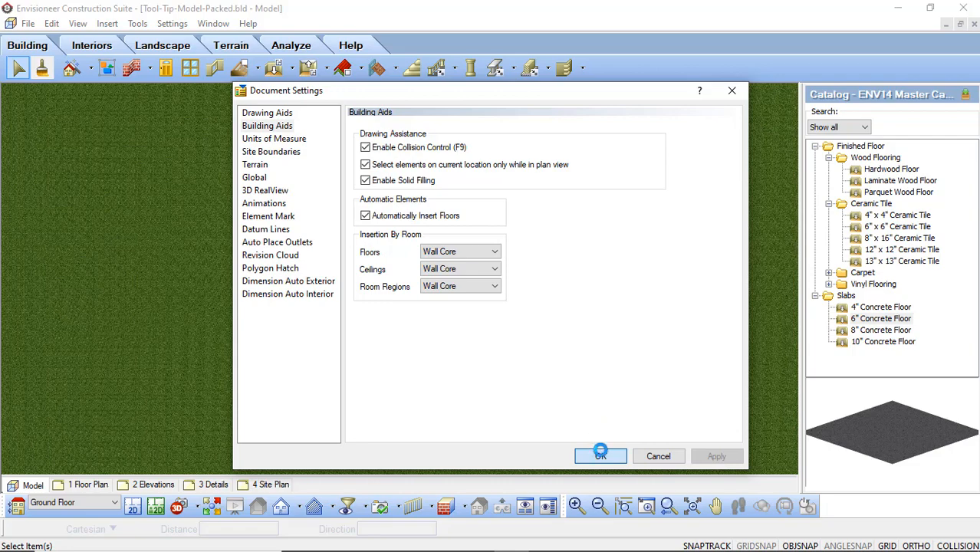
{"action": "left_click", "coordinate": [600, 455]}
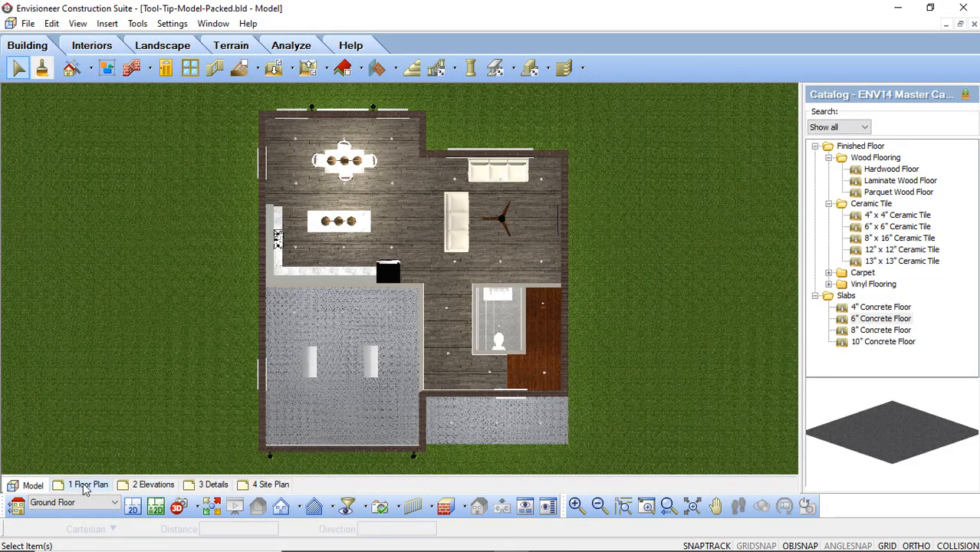
{"action": "left_click", "coordinate": [88, 484]}
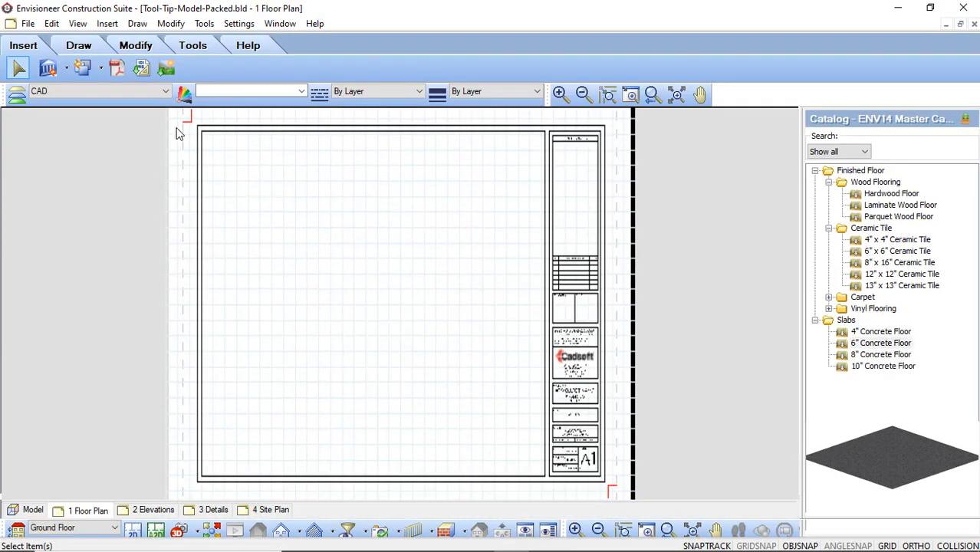
Define a 2D SmartView of the Ground Floor at 1/4" = 1'-0" and insert it as a drawing in the sheet's upper-left area
{"action": "left_click", "coordinate": [66, 70]}
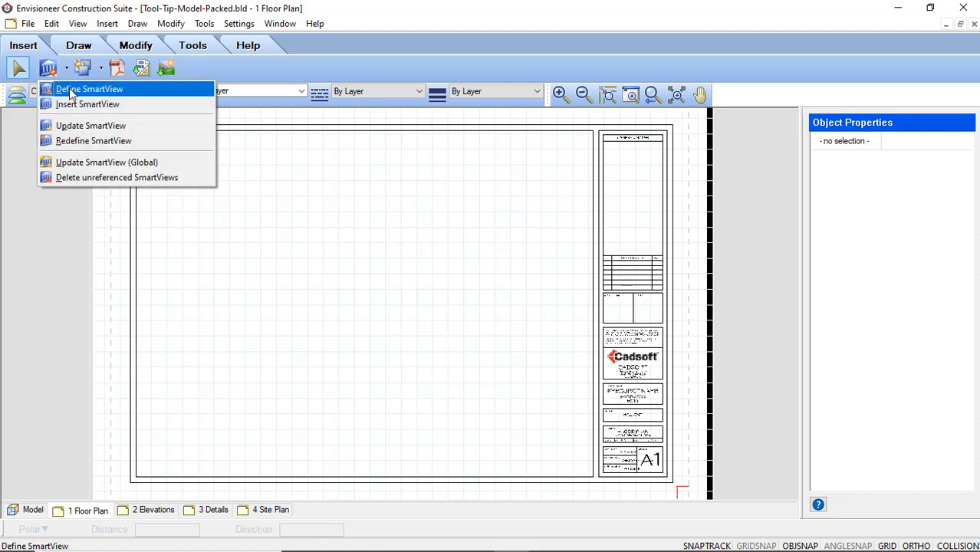
{"action": "left_click", "coordinate": [70, 92]}
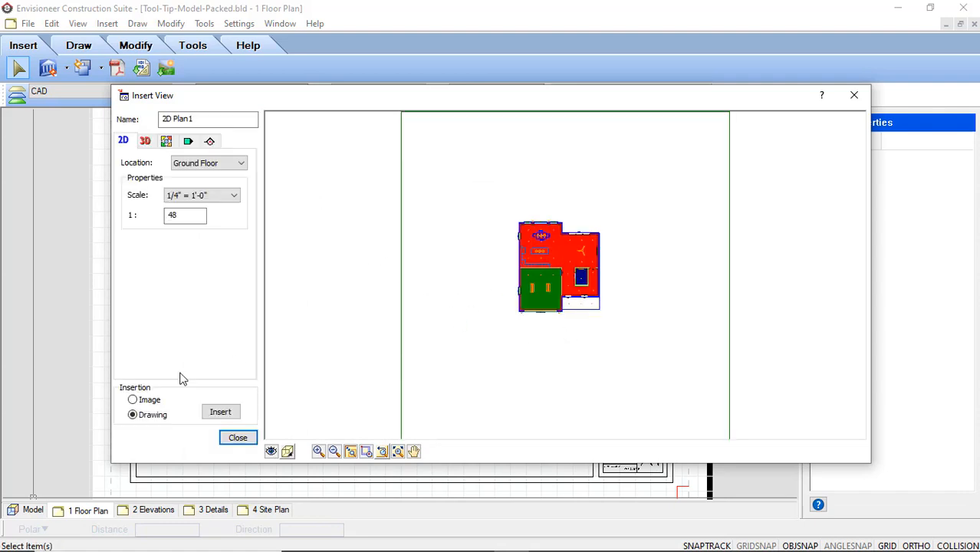
{"action": "left_click_drag", "start_coordinate": [591, 297], "coordinate": [568, 300]}
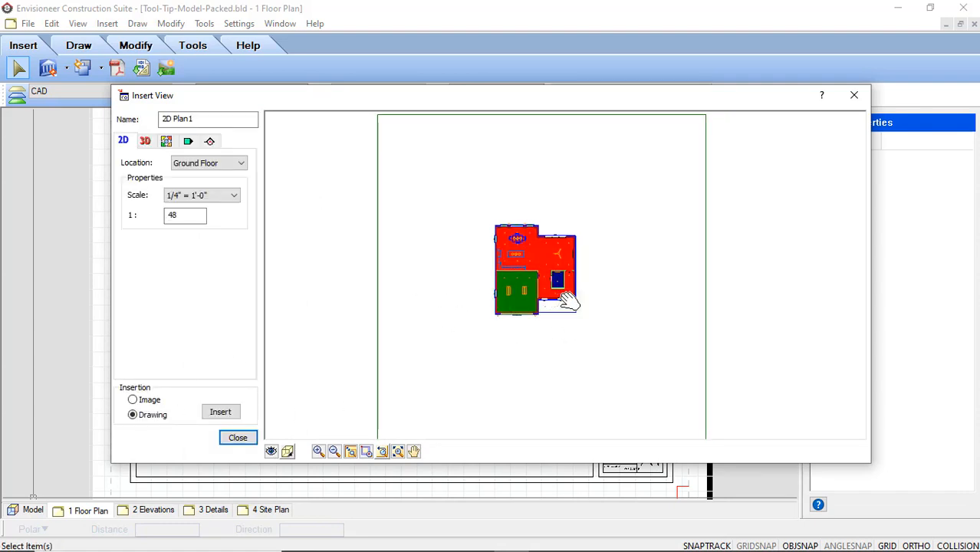
{"action": "scroll", "coordinate": [568, 301], "scroll_direction": "up", "scroll_amount": 4}
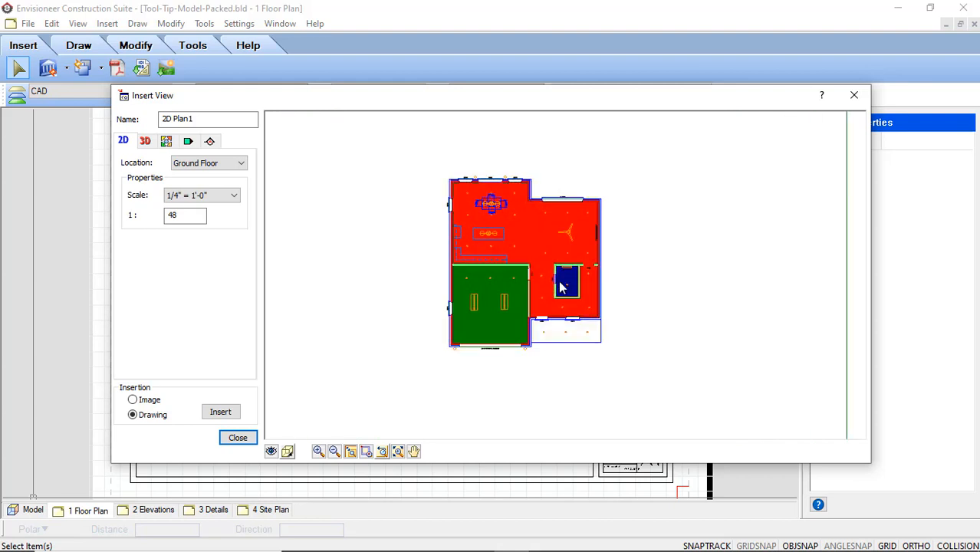
{"action": "scroll", "coordinate": [560, 287], "scroll_direction": "up", "scroll_amount": 2}
{"action": "left_click_drag", "start_coordinate": [542, 281], "coordinate": [559, 289]}
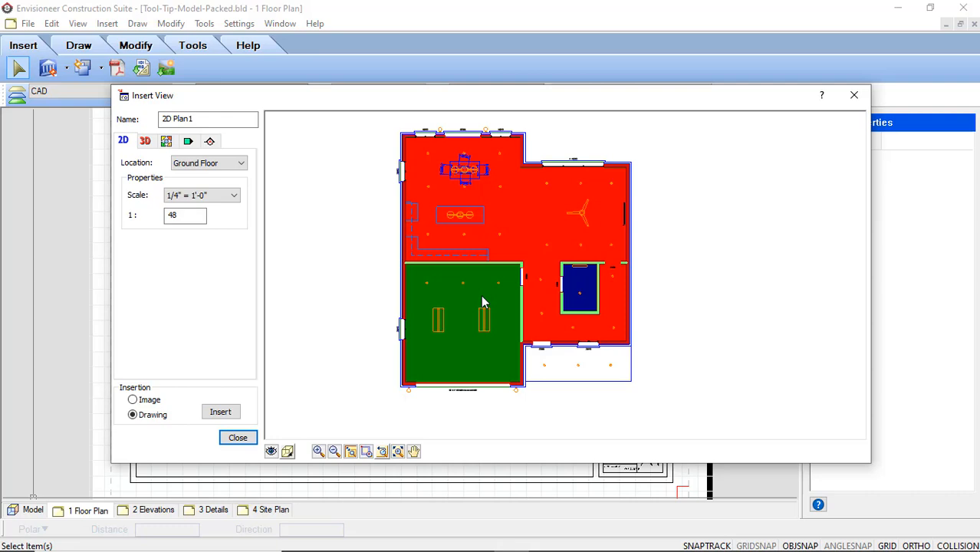
{"action": "left_click", "coordinate": [220, 413]}
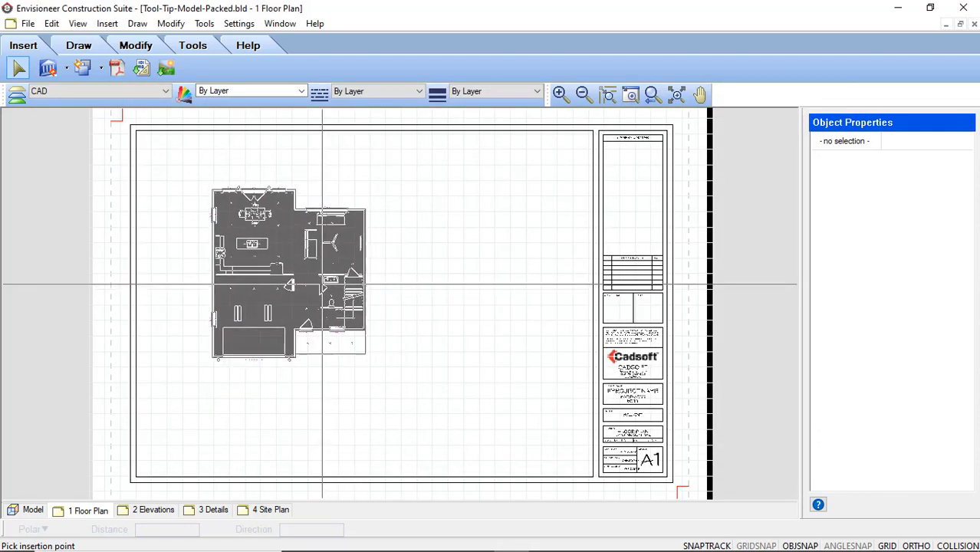
{"action": "left_click", "coordinate": [295, 262]}
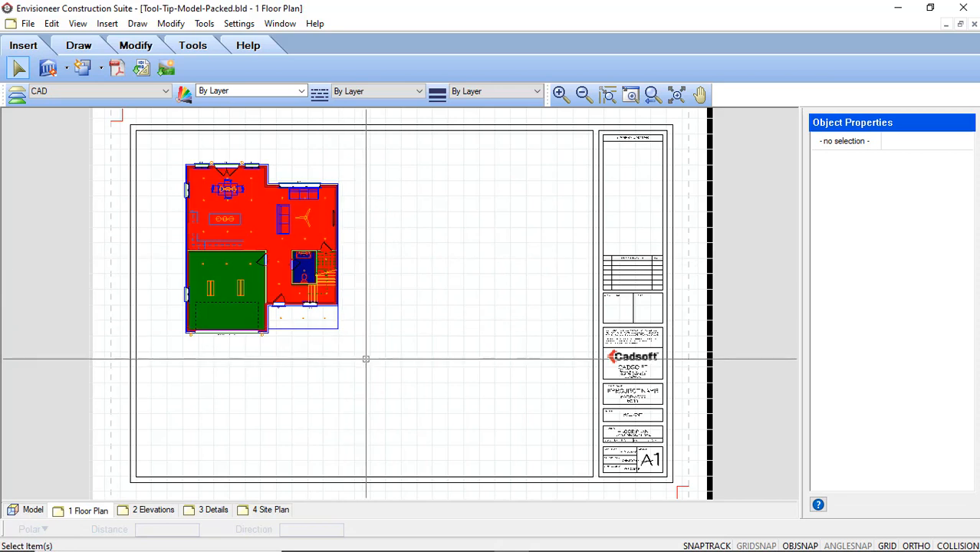